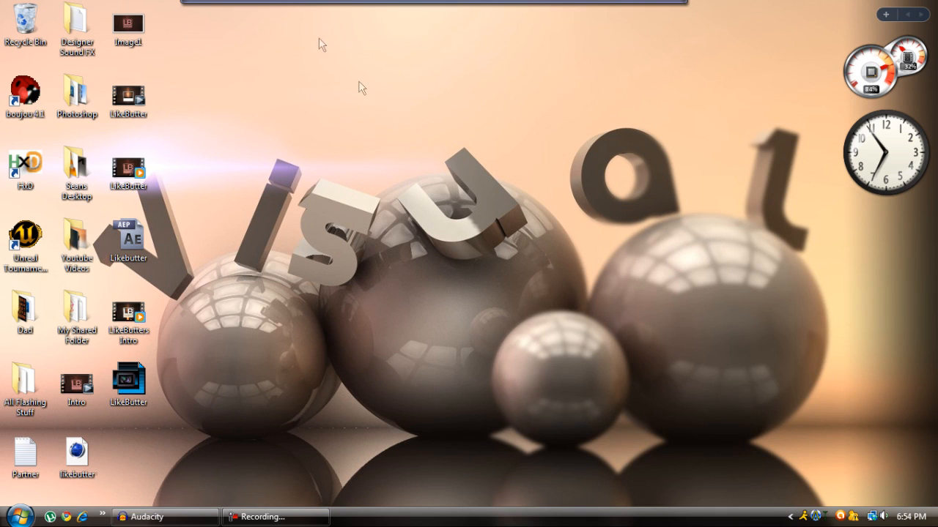
# Launch Google Chrome from the desktop dock.
pyautogui.click(202, 16)
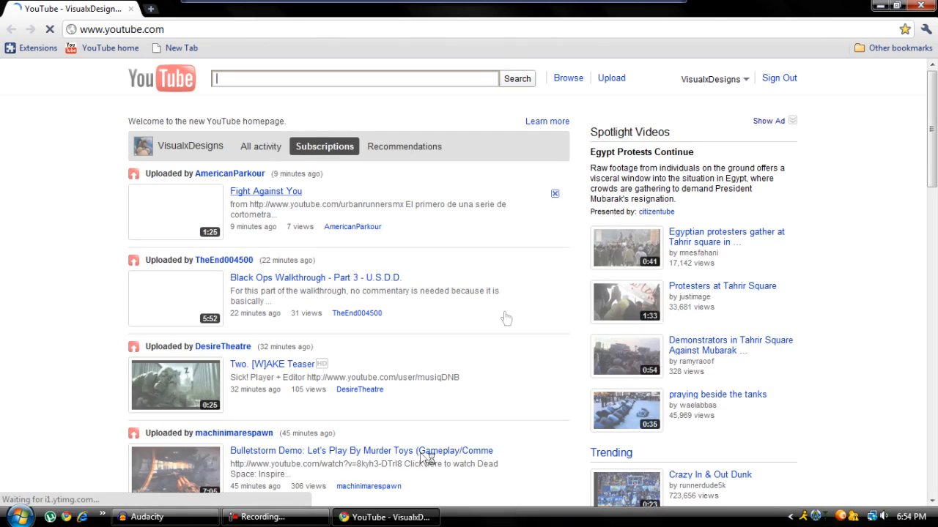
pyautogui.moveTo(484, 289)
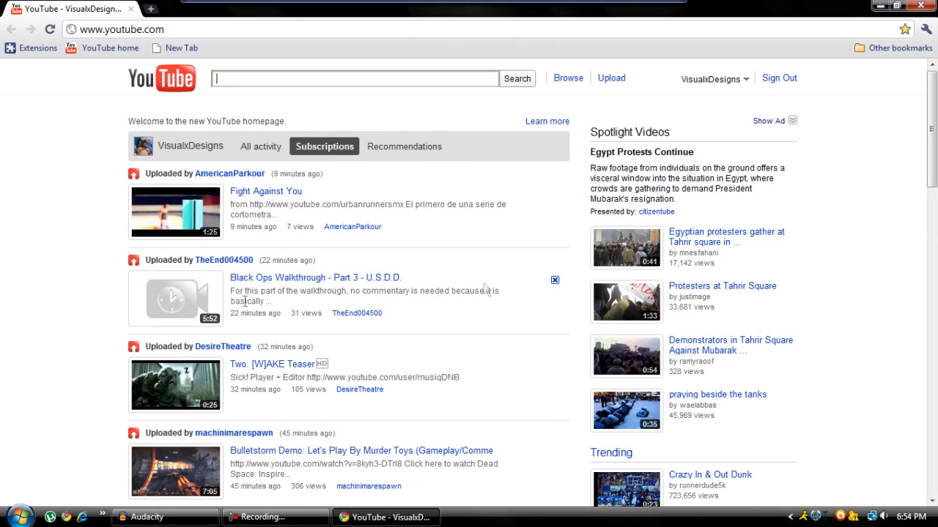
pyautogui.scroll(-10, 94, 213)
pyautogui.scroll(-5, 93, 214)
pyautogui.scroll(10, 127, 205)
pyautogui.scroll(5, 127, 205)
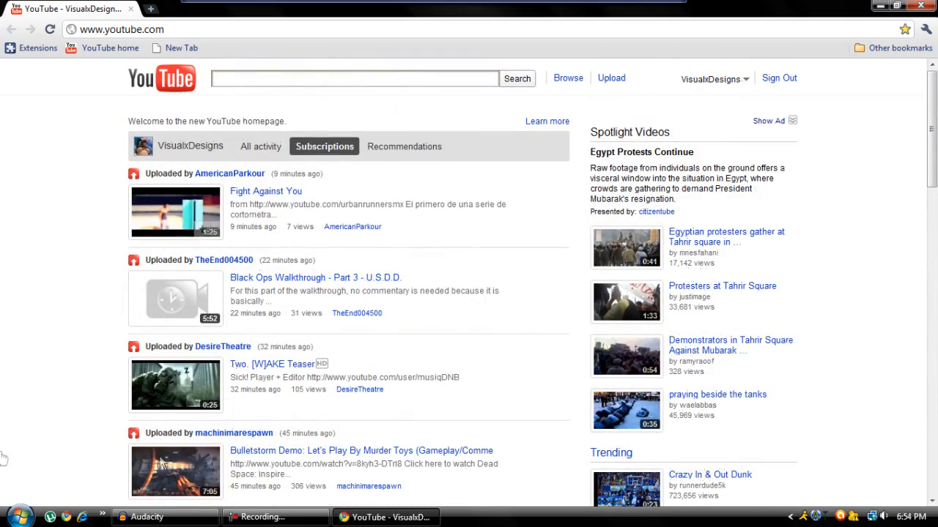
pyautogui.scroll(-5, 94, 352)
pyautogui.scroll(-10, 94, 358)
pyautogui.scroll(-5, 94, 359)
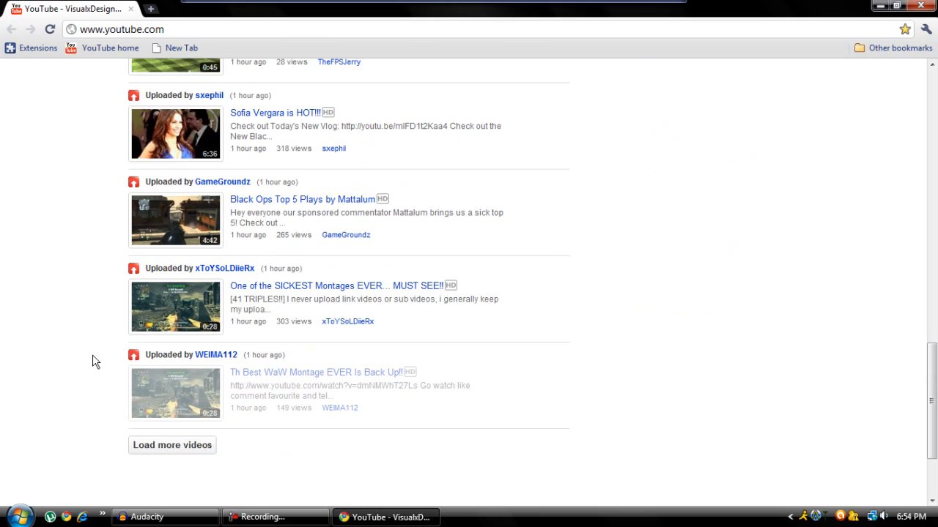
pyautogui.scroll(5, 93, 360)
pyautogui.scroll(5, 94, 360)
pyautogui.scroll(5, 94, 360)
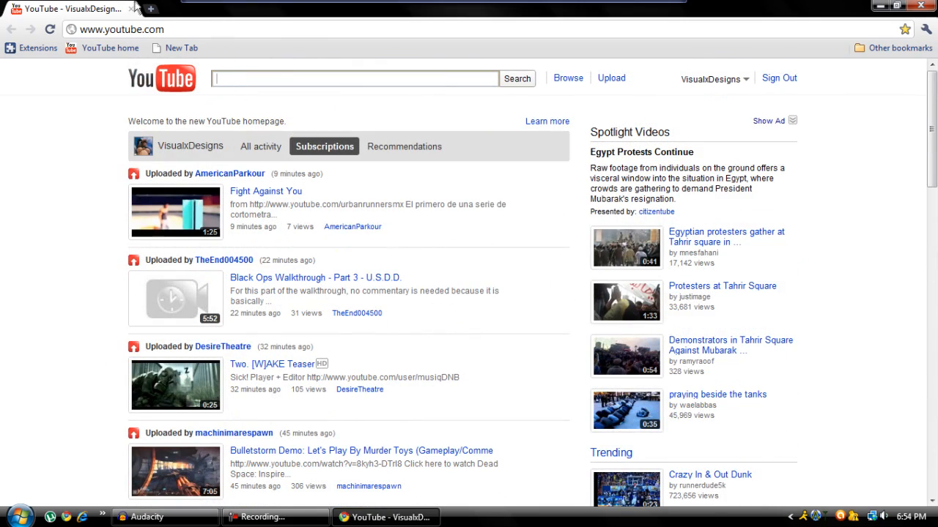
# Bring up the address bar's context menu to replace the YouTube URL.
pyautogui.rightClick(148, 29)
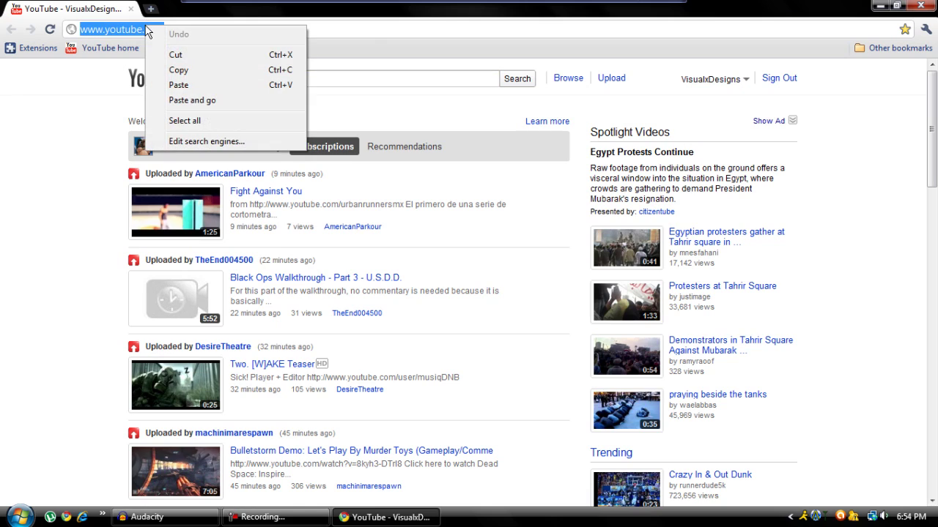
# Load the userscripts.org 'Old YouTube Homepage Layout' page via Paste and go.
pyautogui.click(191, 100)
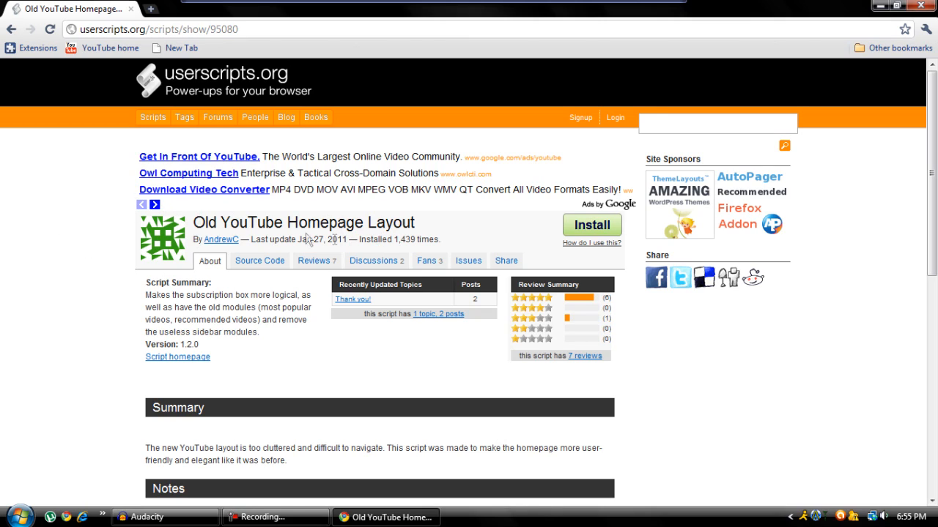
# Point out the 'Old YouTube Homepage Layout' title and start its installation.
pyautogui.moveTo(452, 229); pyautogui.dragTo(110, 220)
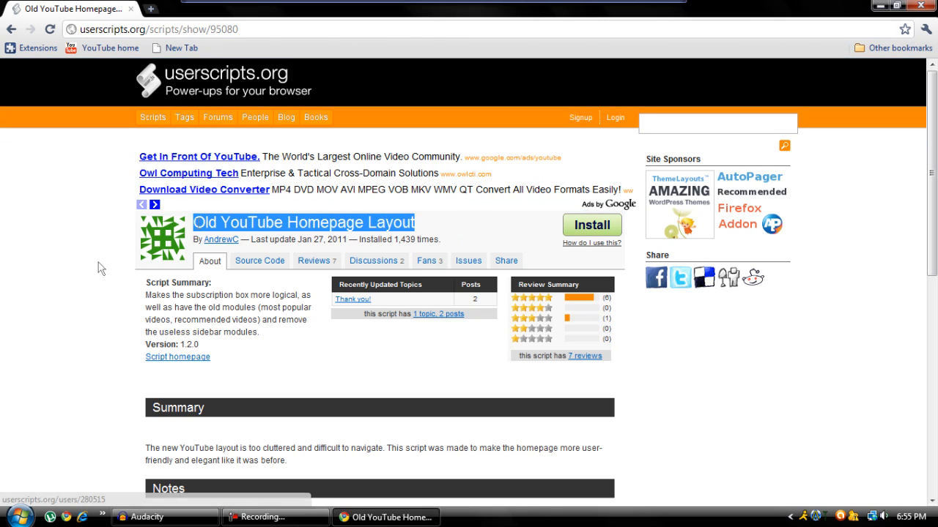
pyautogui.click(98, 262)
pyautogui.click(592, 225)
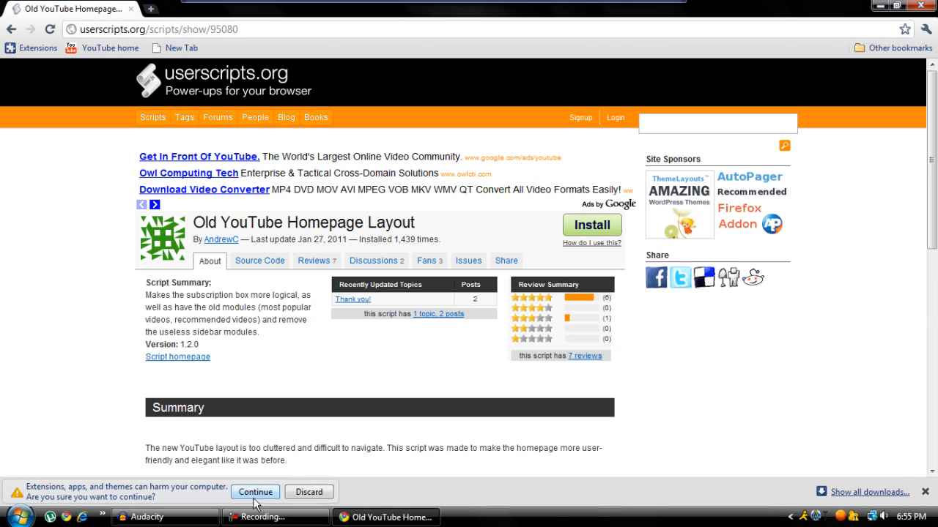
# Accept the download warning and confirm adding the script as a Chrome extension.
pyautogui.click(255, 493)
pyautogui.click(499, 298)
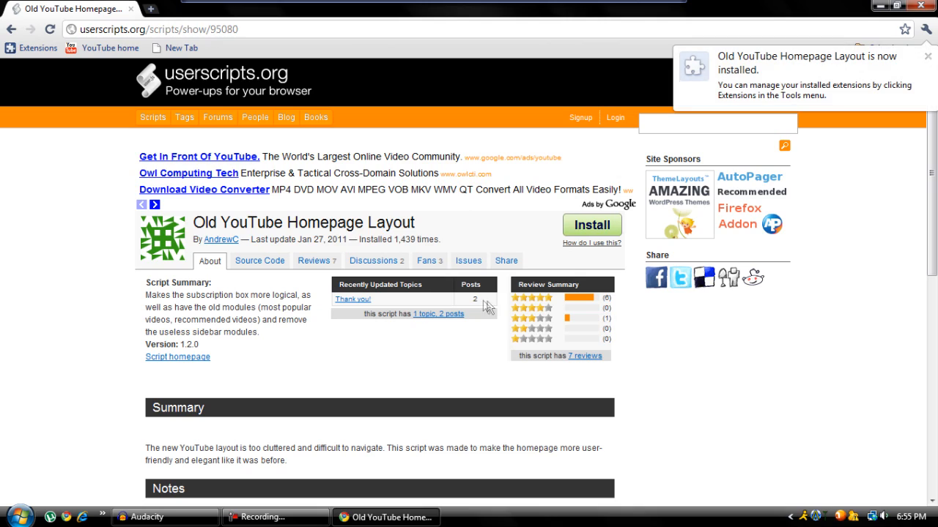
pyautogui.click(929, 58)
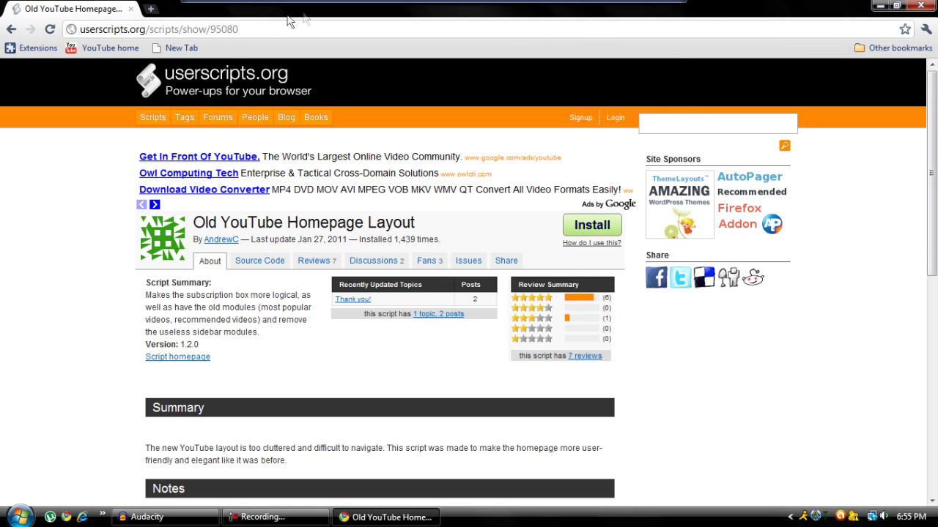
# Return to the YouTube homepage, now in the old layout, and highlight its welcome message.
pyautogui.click(110, 48)
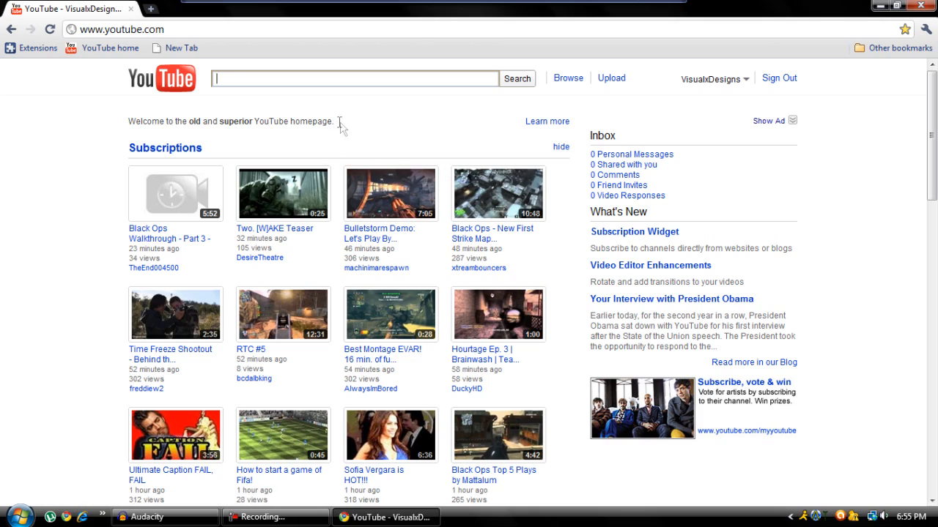
pyautogui.moveTo(336, 123); pyautogui.dragTo(134, 124)
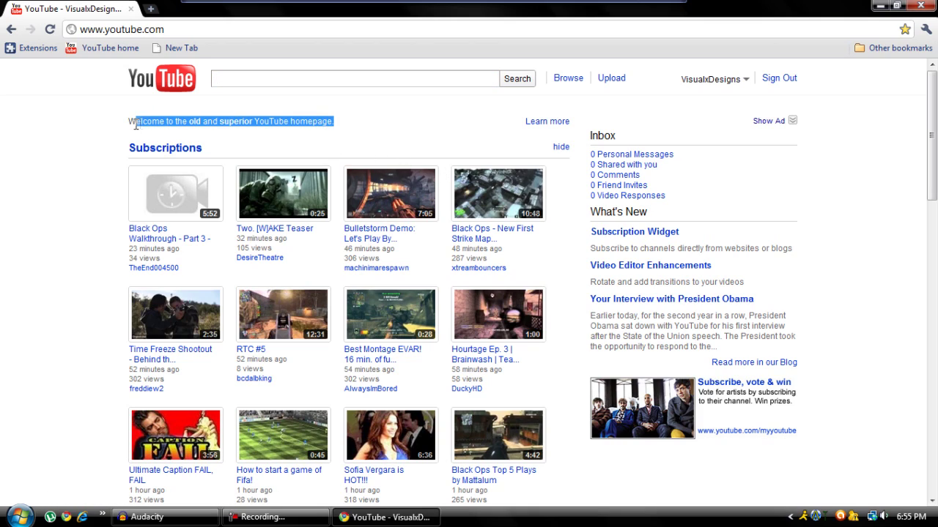
pyautogui.click(374, 128)
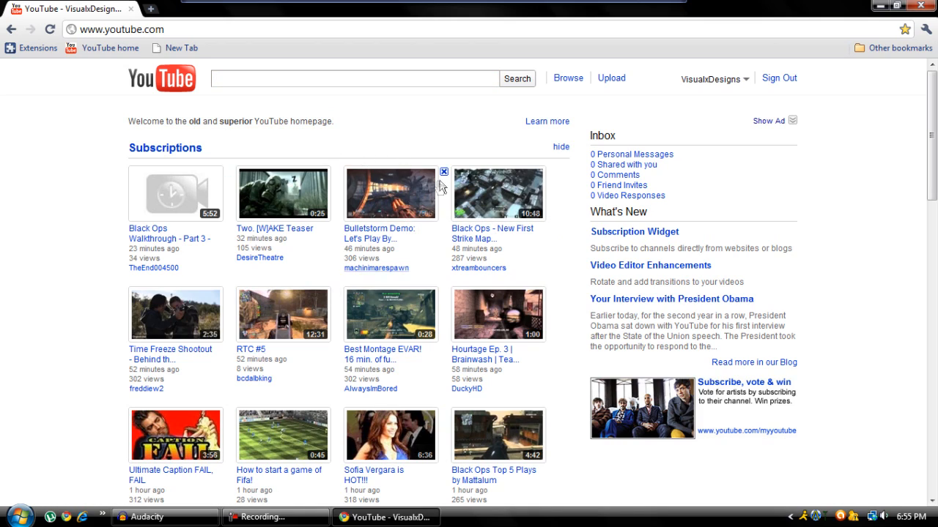
pyautogui.scroll(-5, 375, 128)
pyautogui.scroll(5, 243, 295)
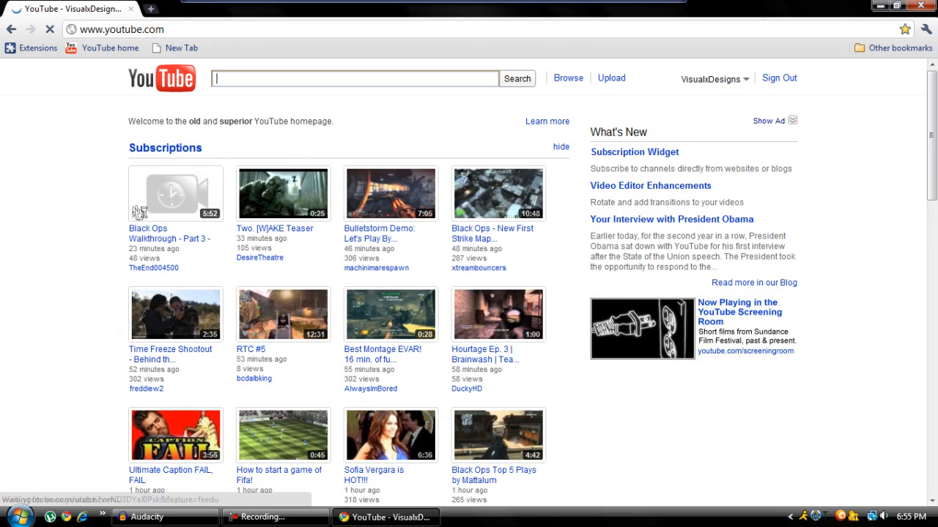
# Reload the homepage to confirm the old layout persists, then bring up the recorder controls.
pyautogui.click(173, 85)
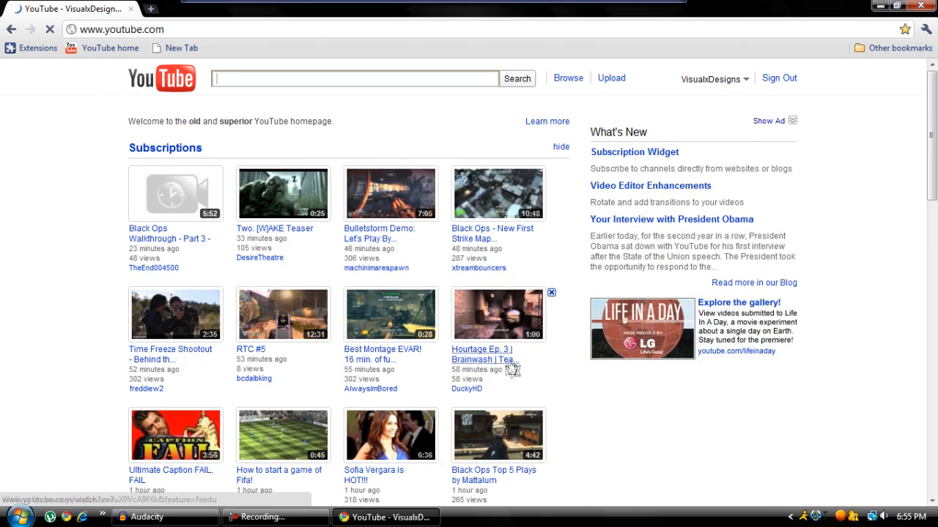
pyautogui.scroll(-4, 443, 346)
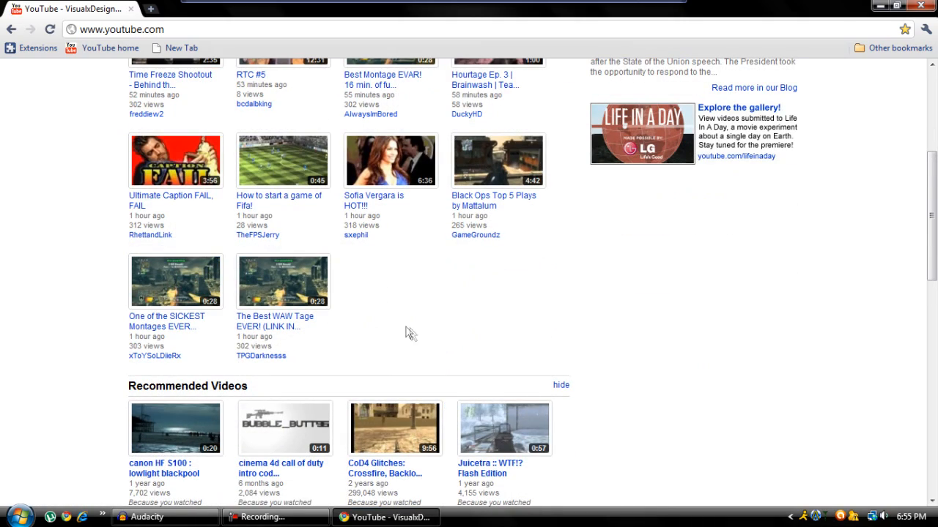
pyautogui.scroll(3, 323, 317)
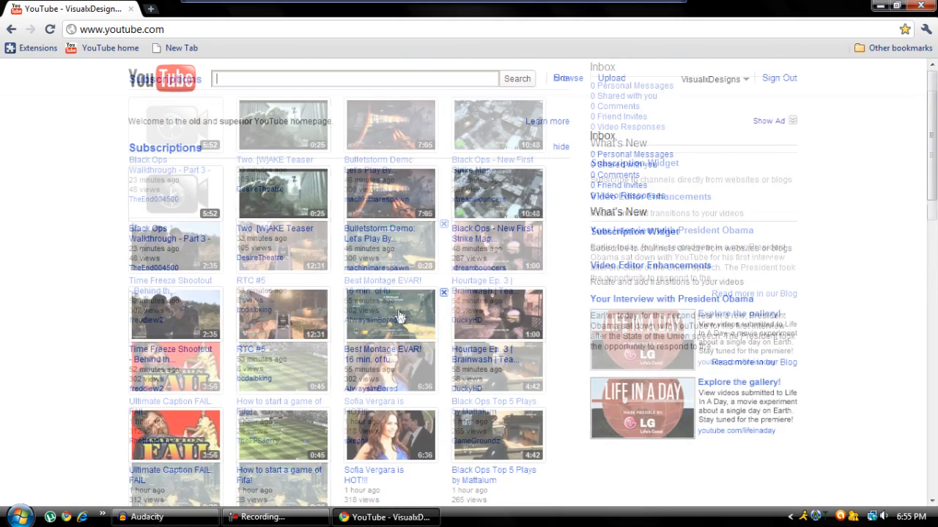
pyautogui.scroll(3, 400, 315)
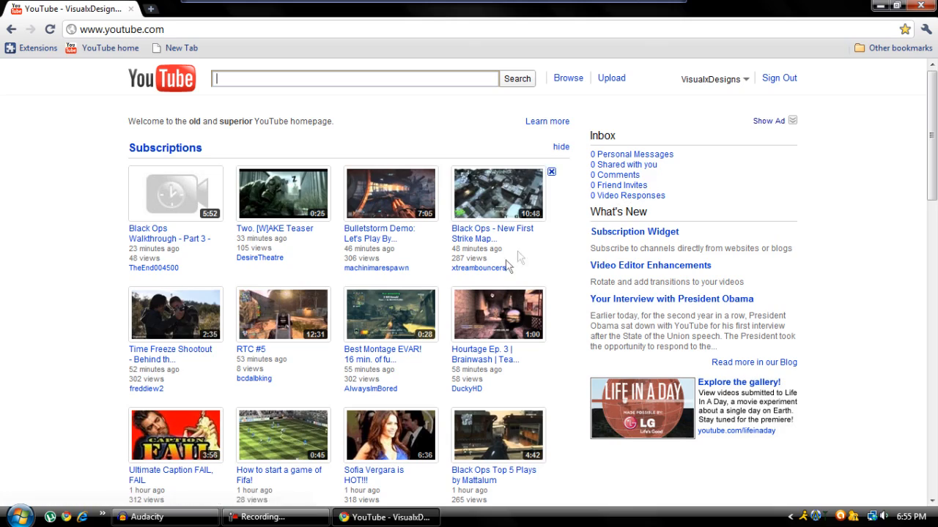
pyautogui.click(262, 517)
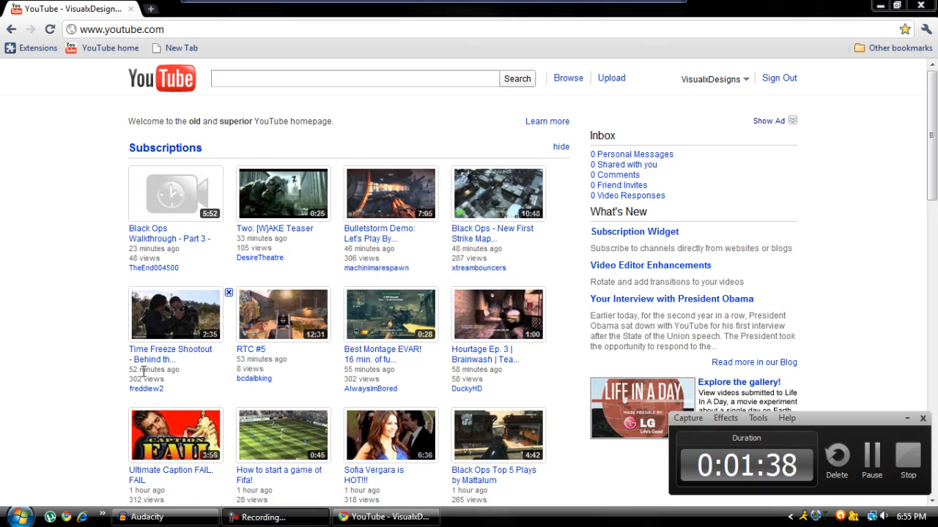